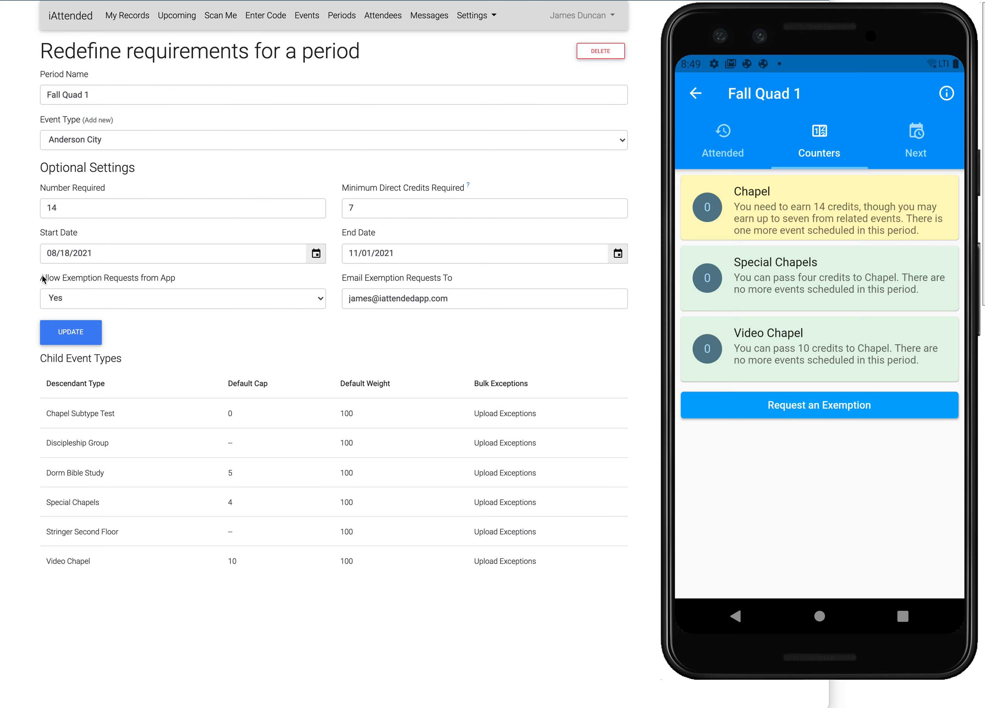
# - Switch app exemption requests for Fall Quad 1 to No and back to Yes, and check the recipient email field
pyautogui.click(118, 296)
pyautogui.click(120, 296)
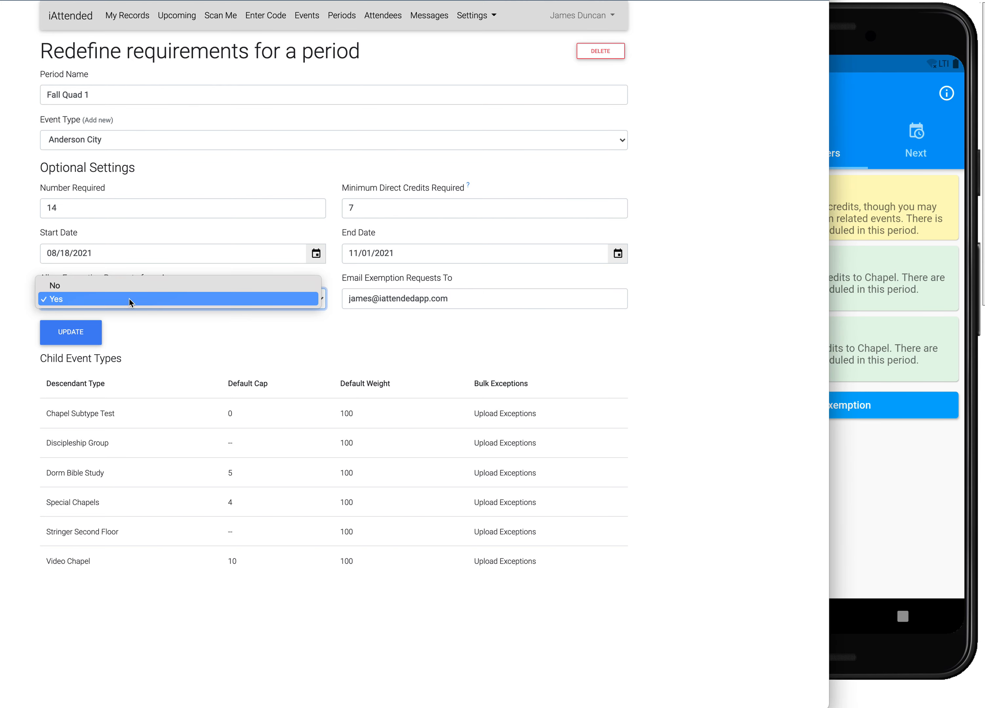
pyautogui.click(131, 286)
pyautogui.click(163, 303)
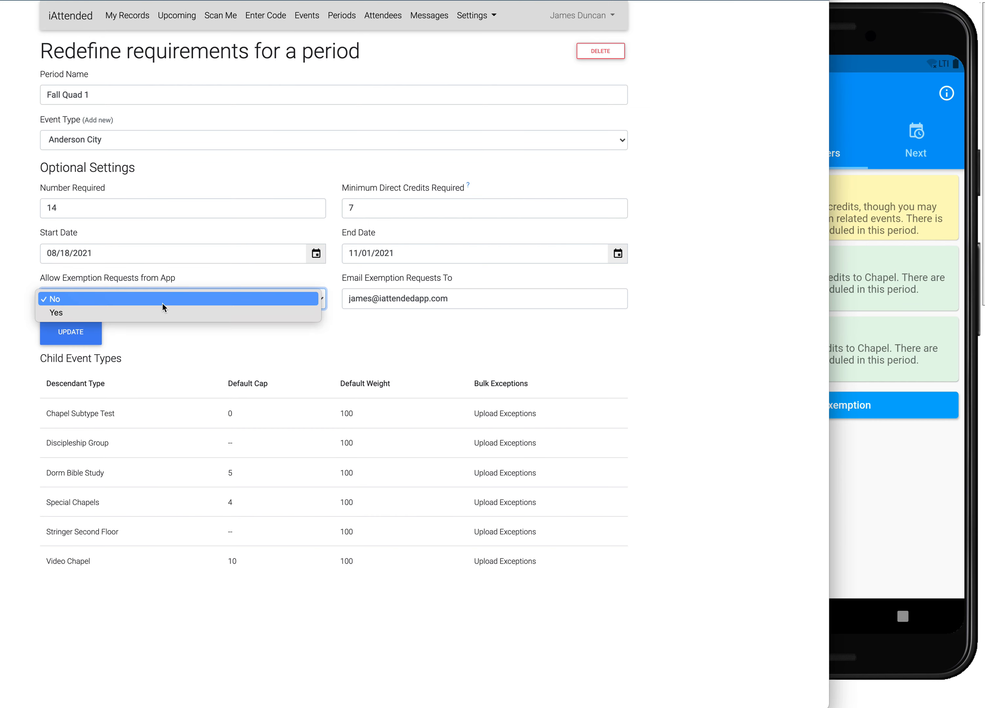
pyautogui.click(187, 317)
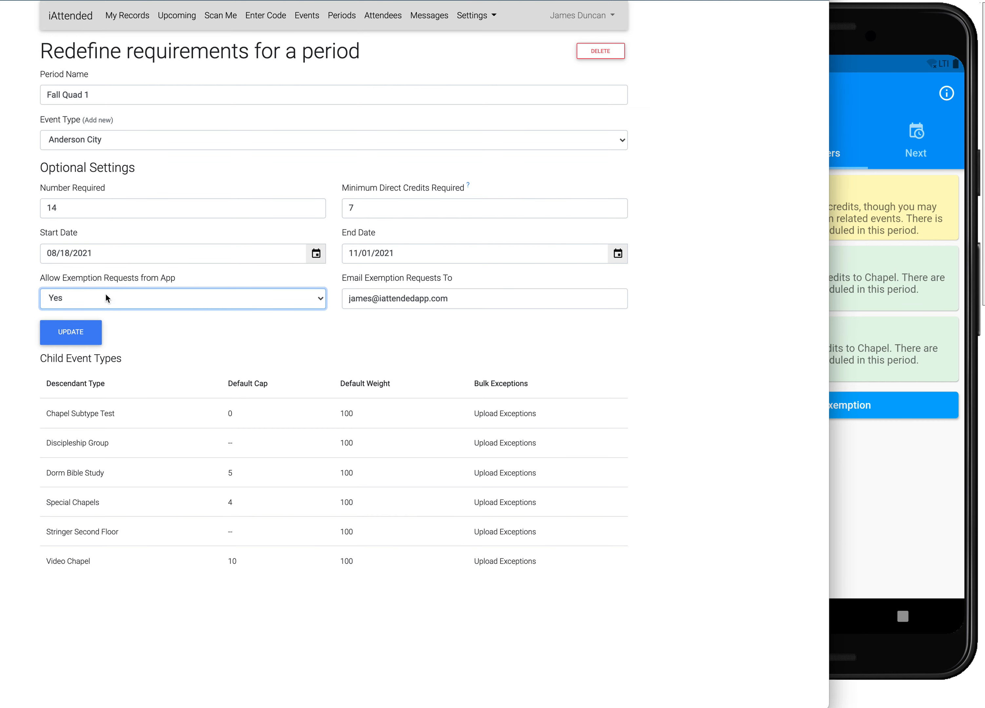
pyautogui.click(486, 300)
pyautogui.click(681, 326)
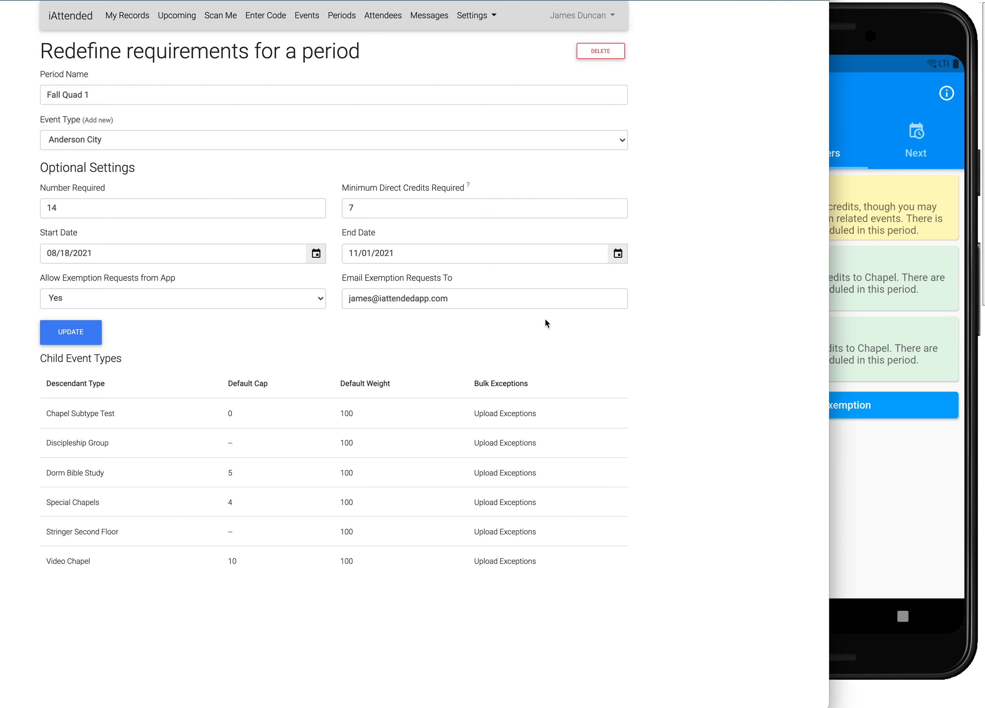
# - In the phone app, return to the progress list, reopen Fall Quad 1 and show its credit counters
pyautogui.click(861, 455)
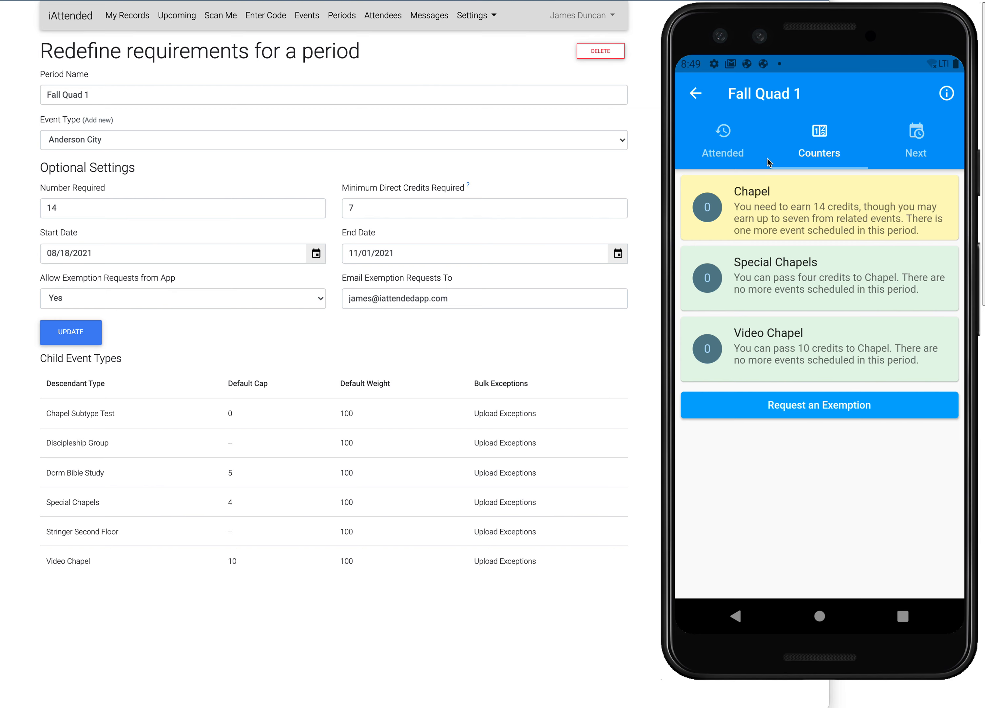
pyautogui.click(696, 93)
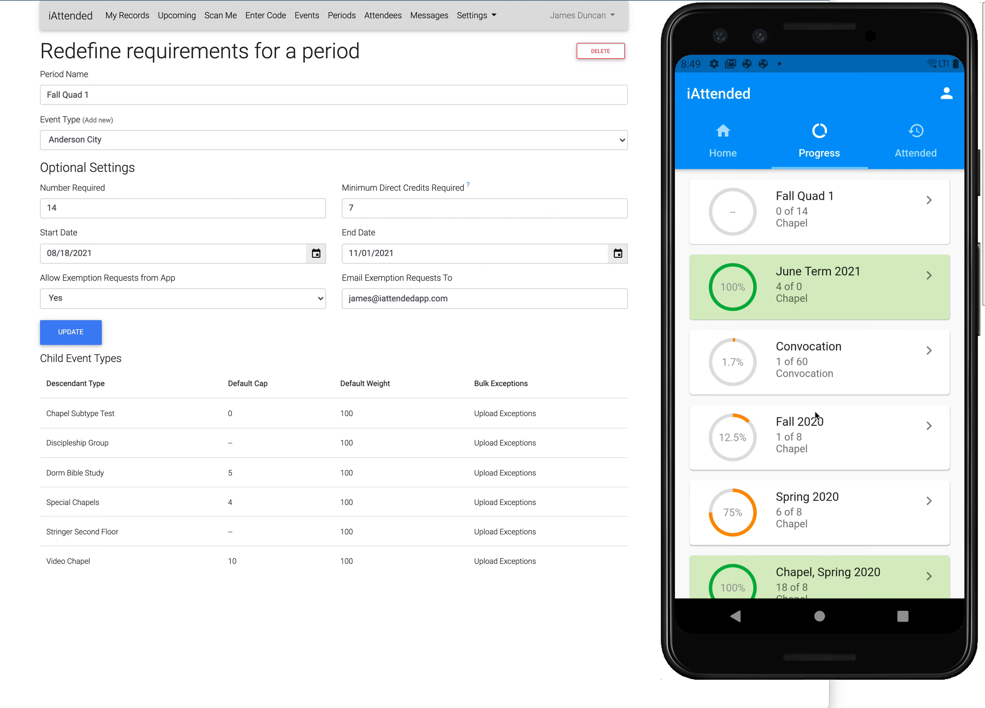
pyautogui.click(806, 216)
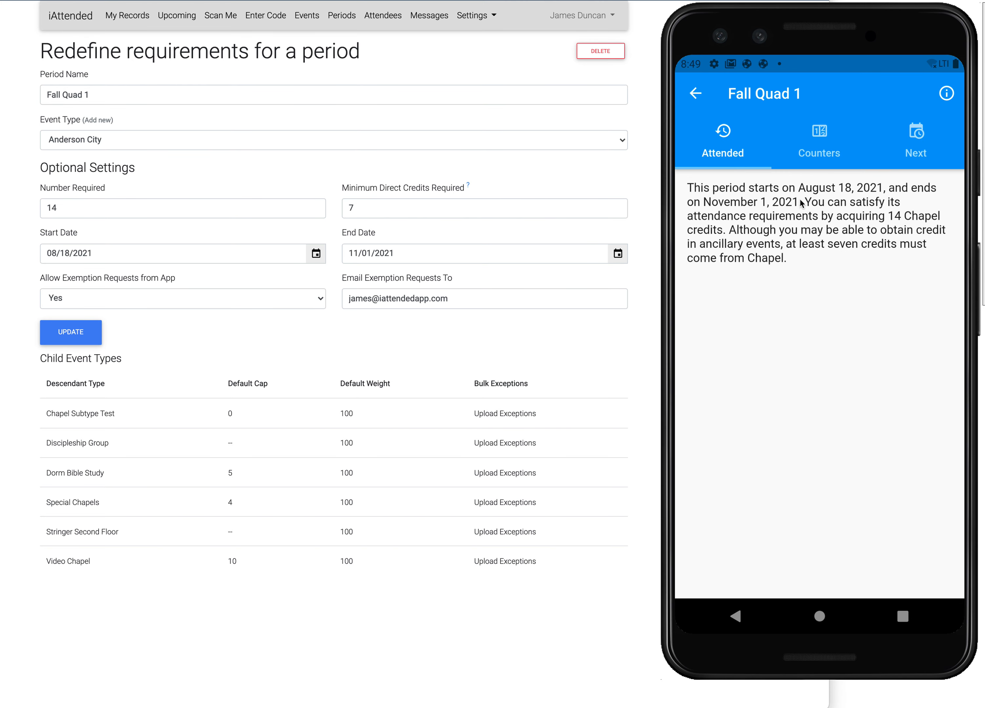
pyautogui.click(817, 136)
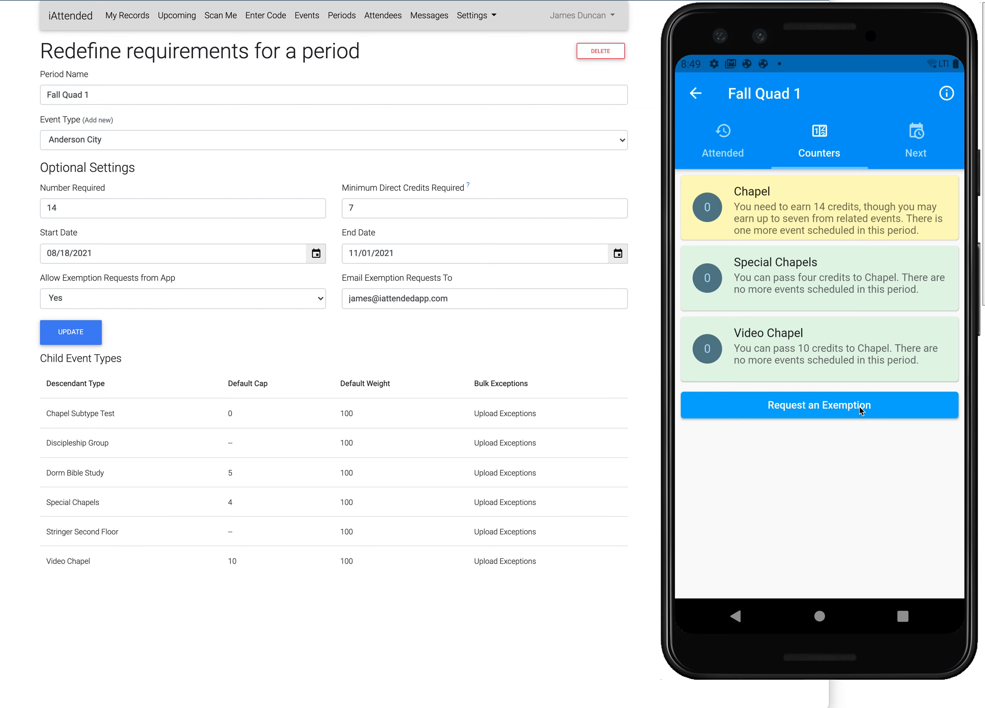
# - Submit an exemption request for 5 exemptions in Fall Quad 1 with the reason "Because I'm special."
pyautogui.click(808, 409)
pyautogui.click(785, 177)
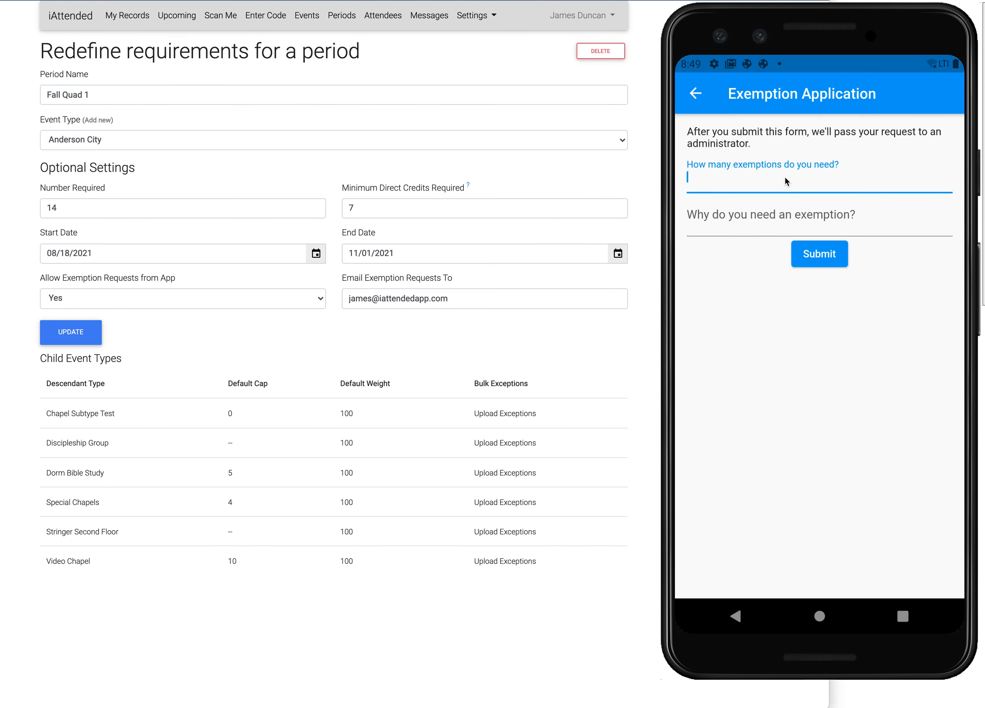
pyautogui.write('5')
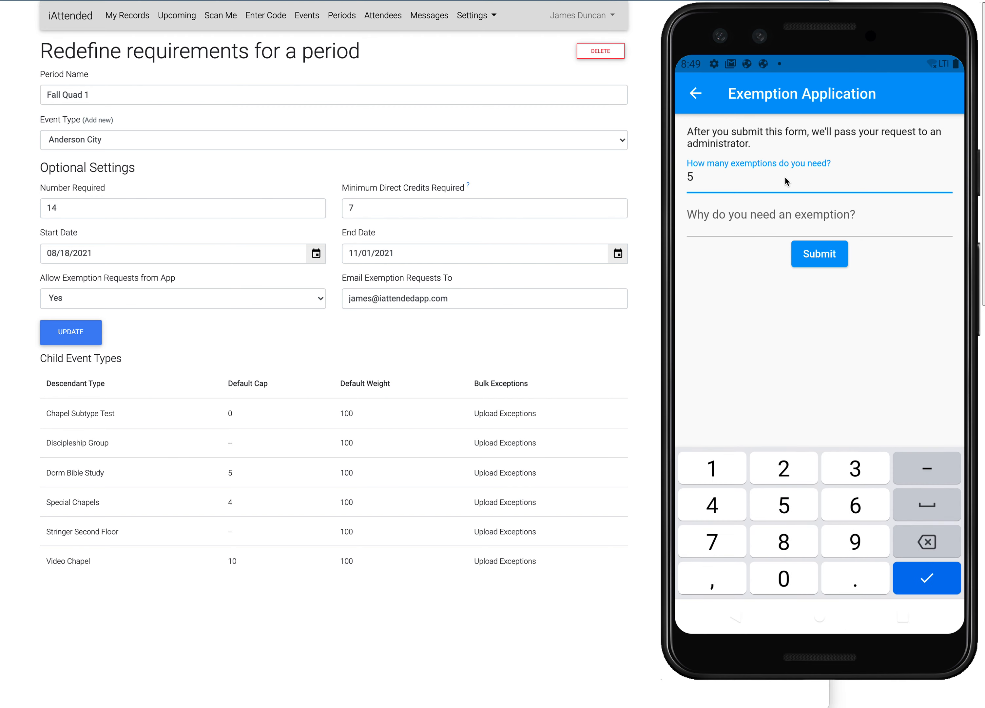
pyautogui.click(760, 218)
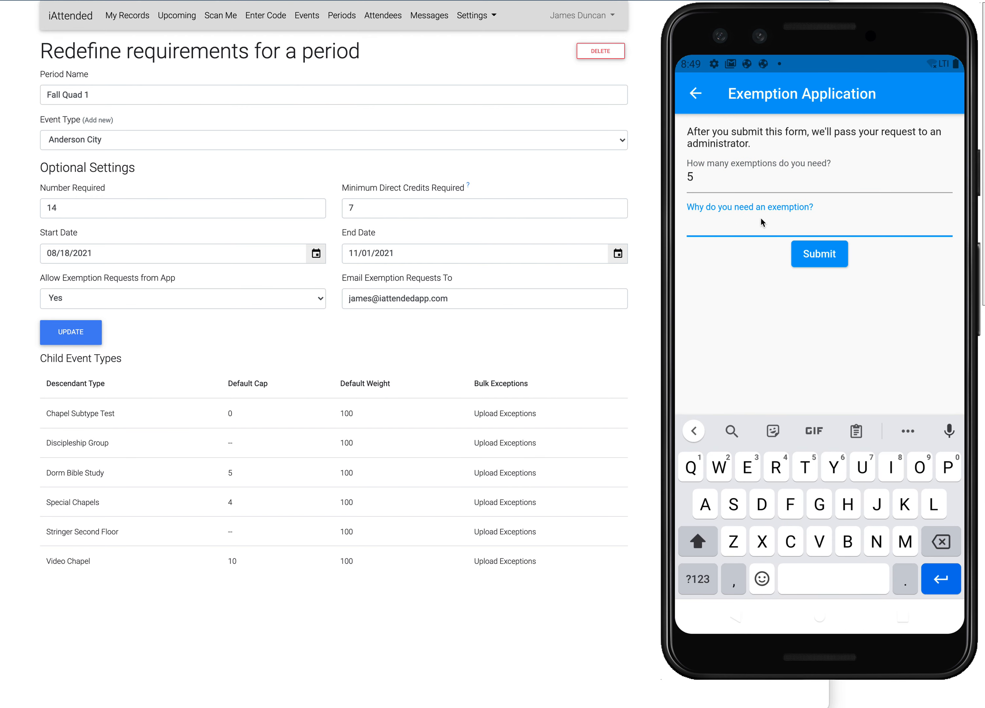
pyautogui.write("Because I'm sep")
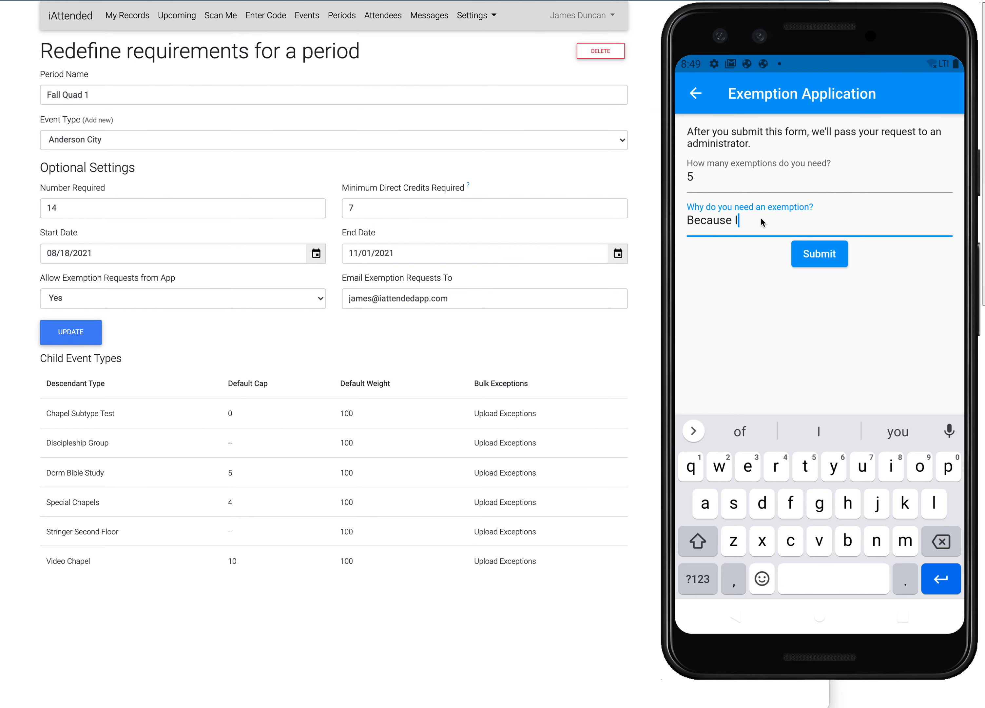
pyautogui.press('BackSpace')
pyautogui.press('BackSpace')
pyautogui.write('pecial.')
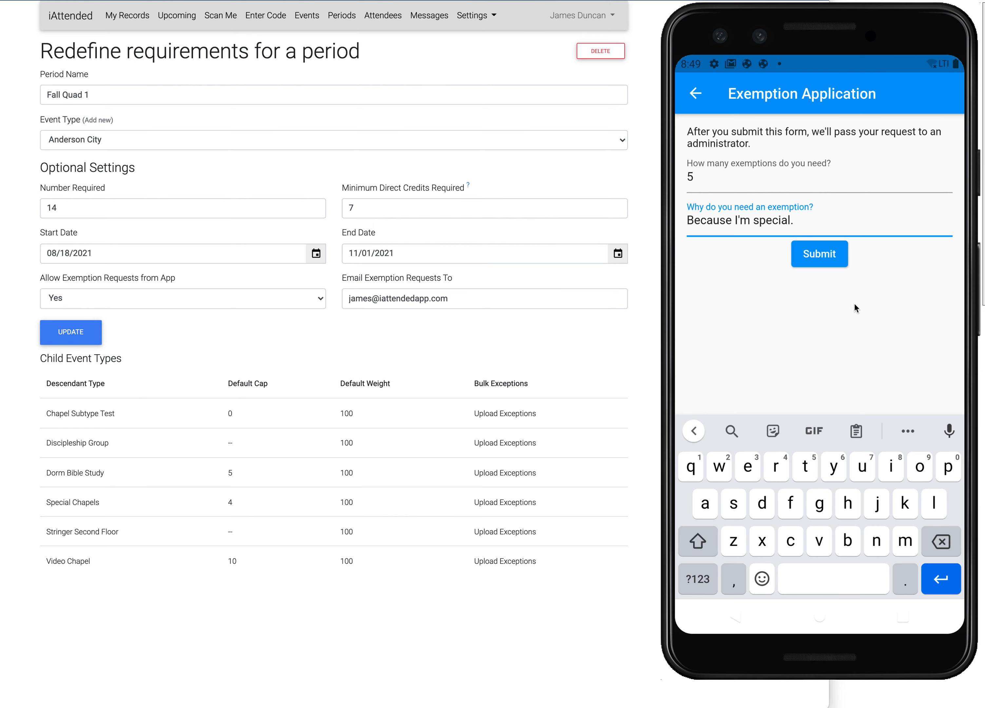
pyautogui.click(828, 256)
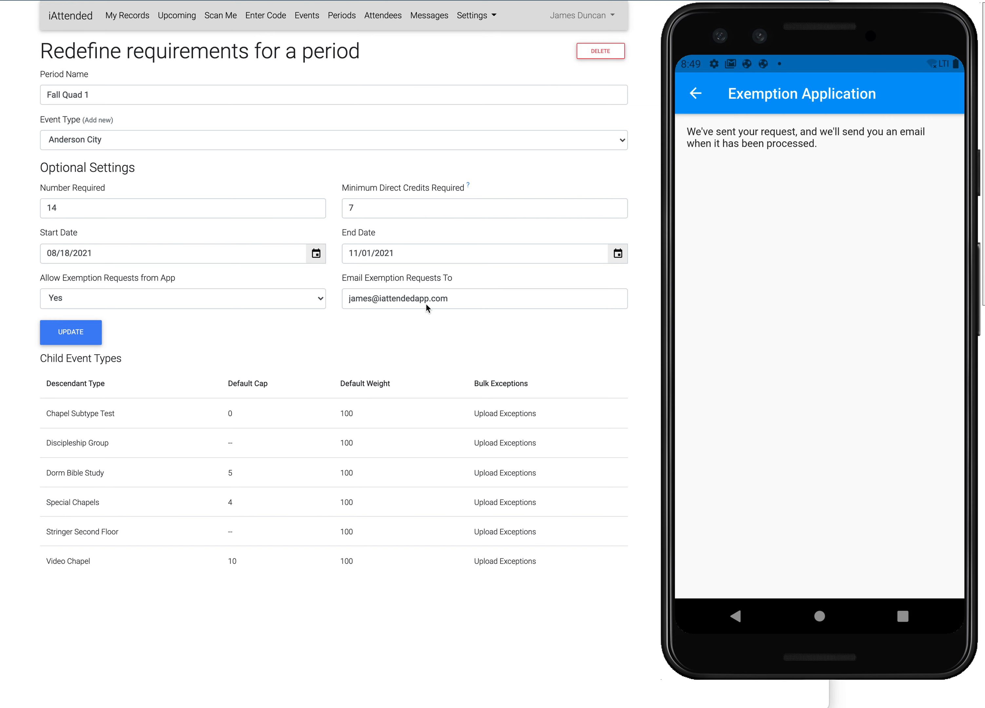
# - Switch to the iAttended website and open the exemption requests for Fall Quad 1 from the period summary
pyautogui.click(609, 338)
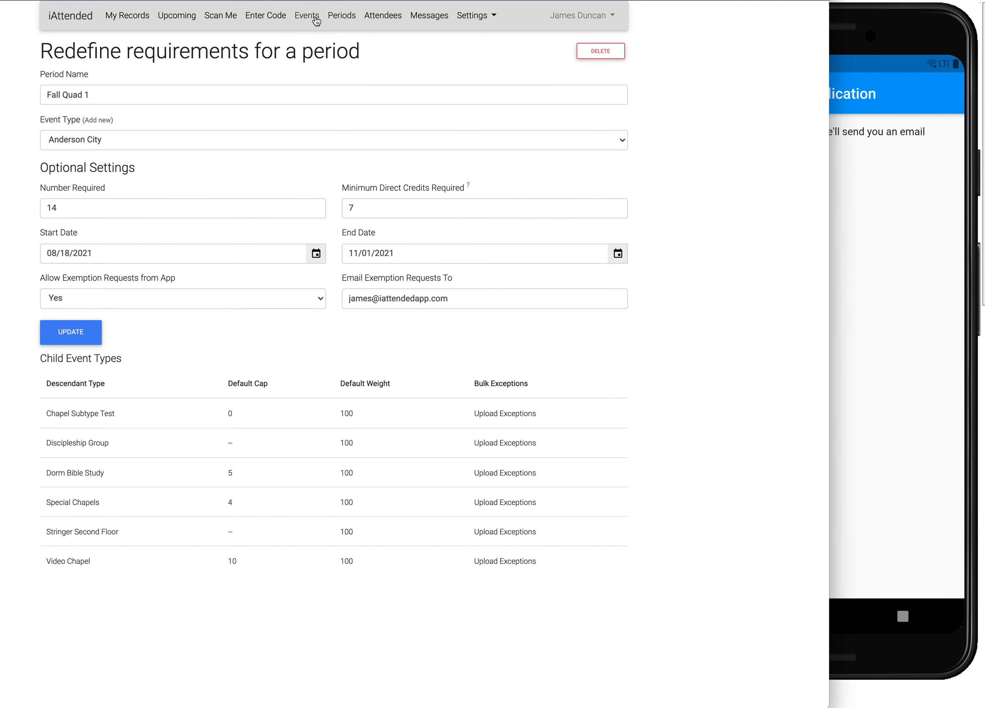
pyautogui.click(350, 17)
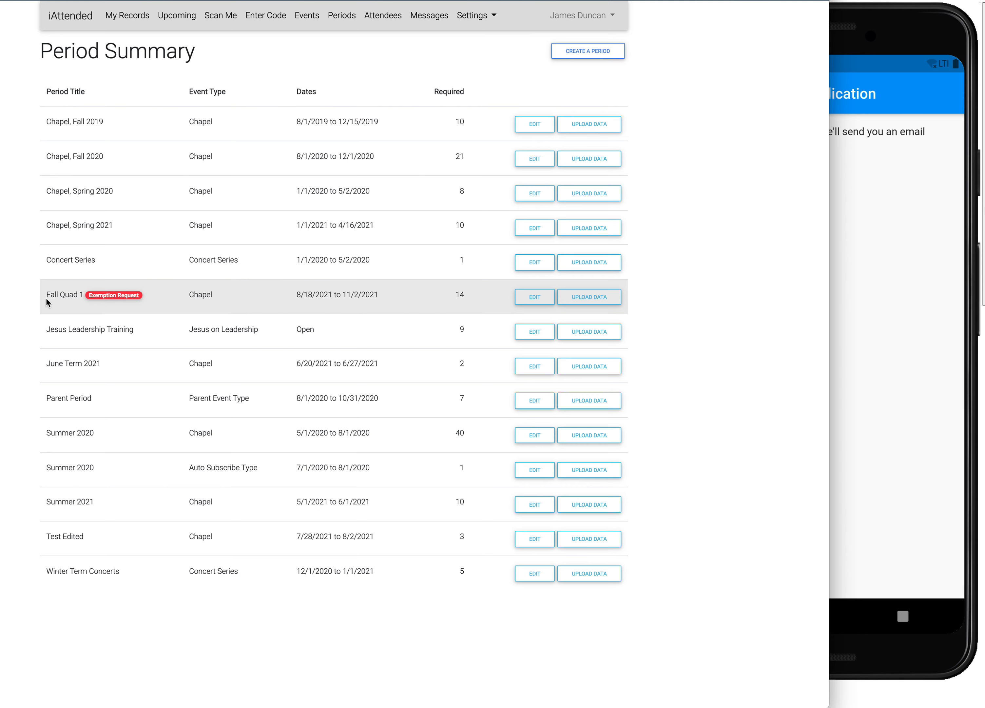
pyautogui.click(119, 295)
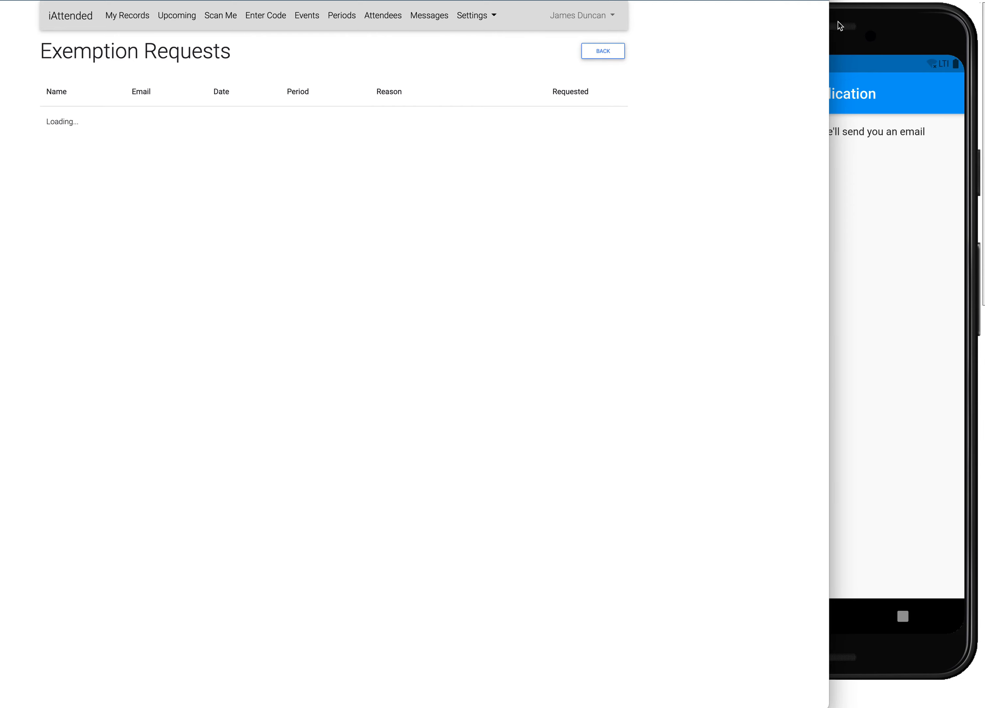
# - Switch to the mail app and read the exemption request notification for Fall Quad 1
pyautogui.press('super+Tab')
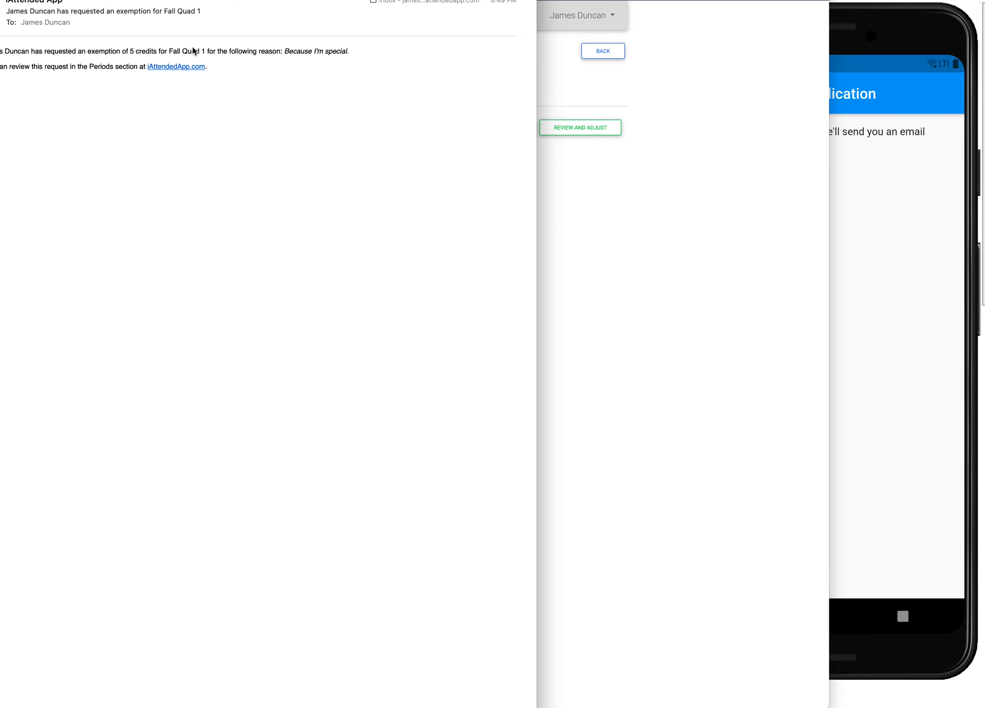
pyautogui.moveTo(395, 0); pyautogui.dragTo(438, 19)
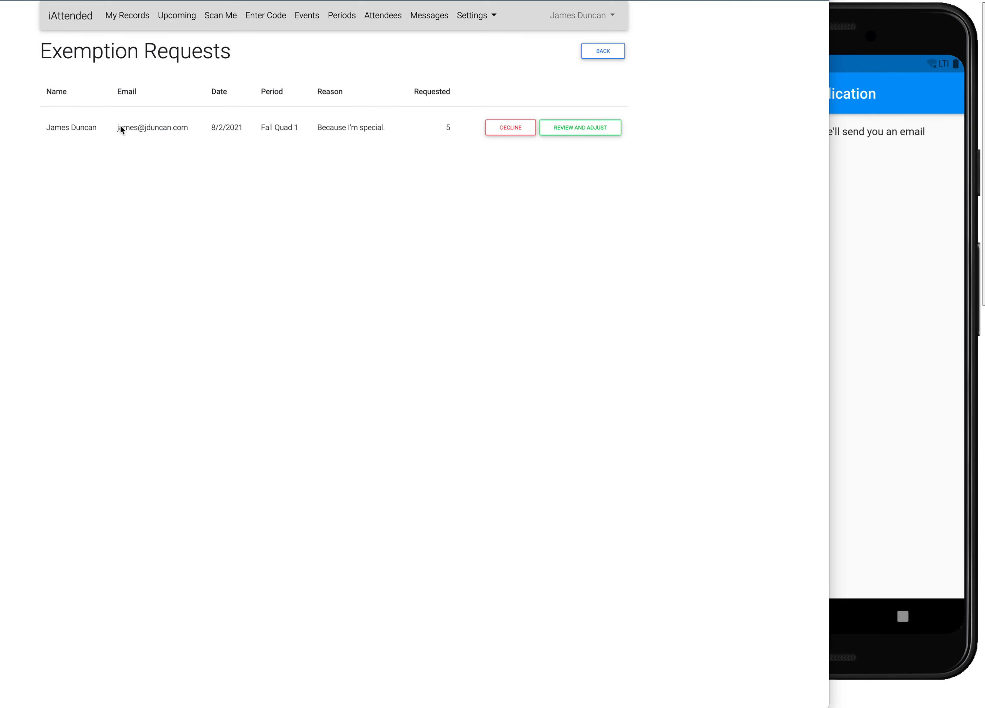
# - Open the attendee's Fall Quad 1 exemption request for review and adjustment on the website
pyautogui.click(165, 128)
pyautogui.click(338, 237)
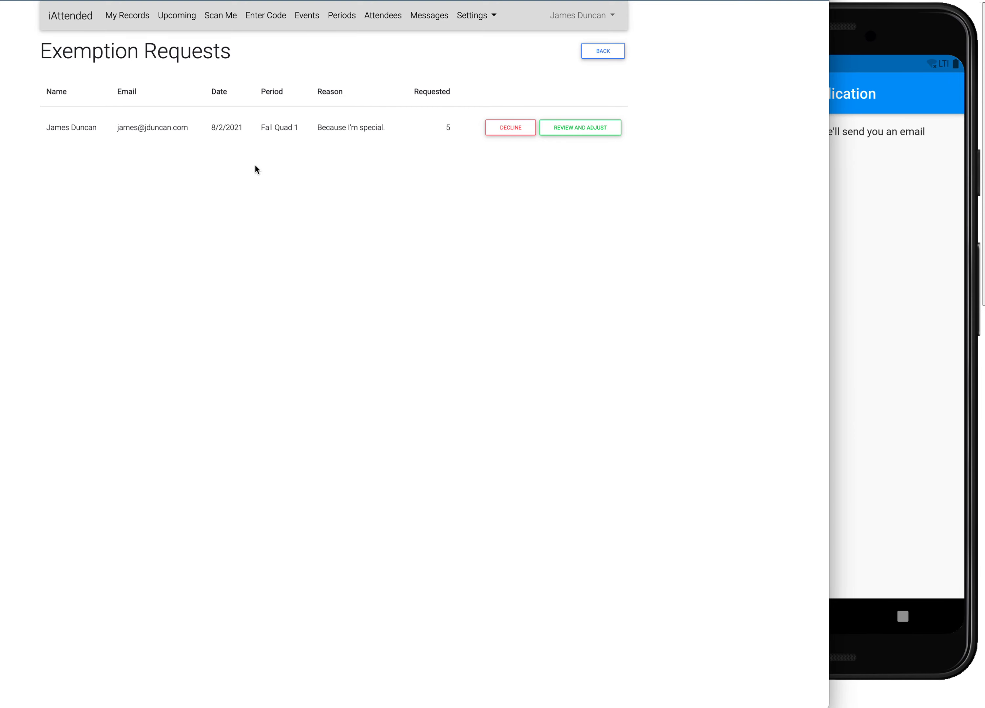
pyautogui.click(568, 143)
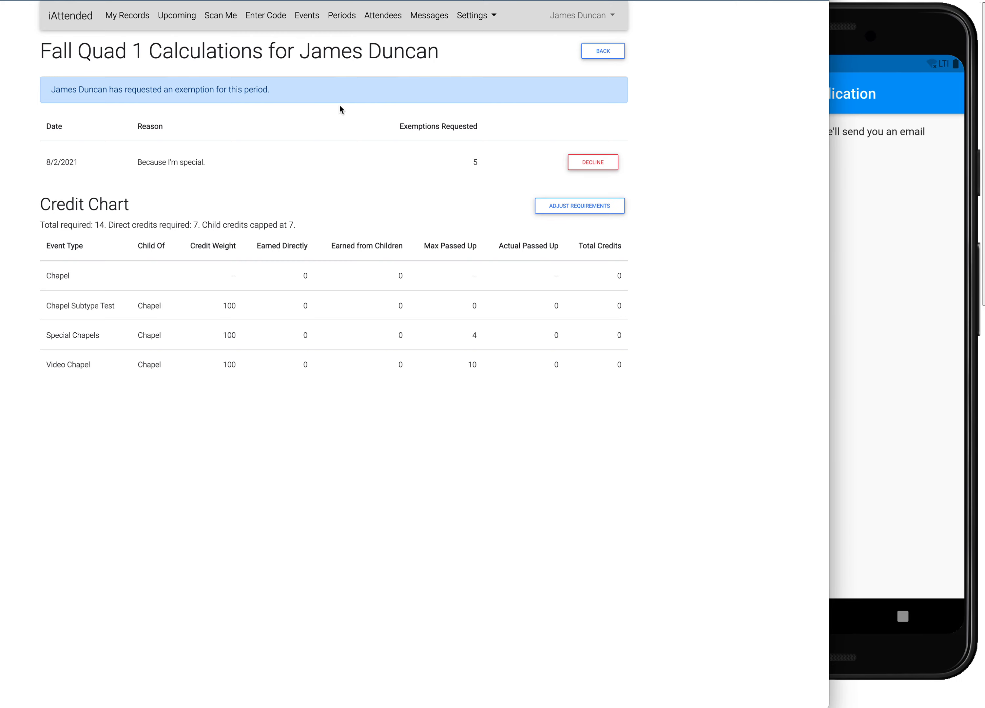
# - From the phone app, submit a second Fall Quad 1 request for 4 exemptions with the reason "I'm extra special."
pyautogui.click(926, 396)
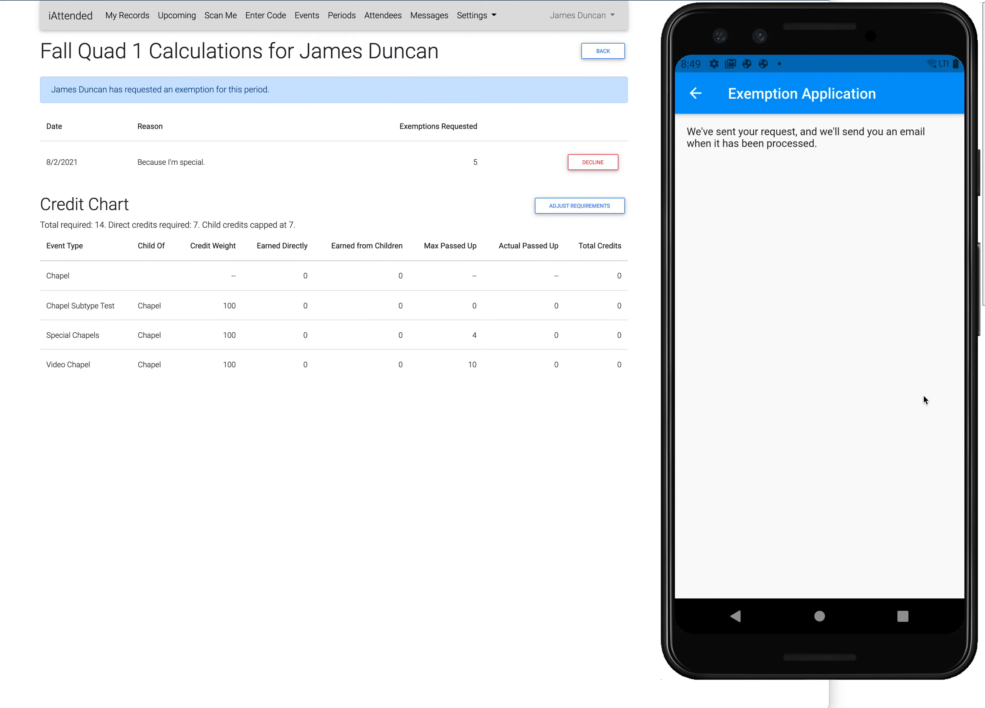
pyautogui.click(699, 99)
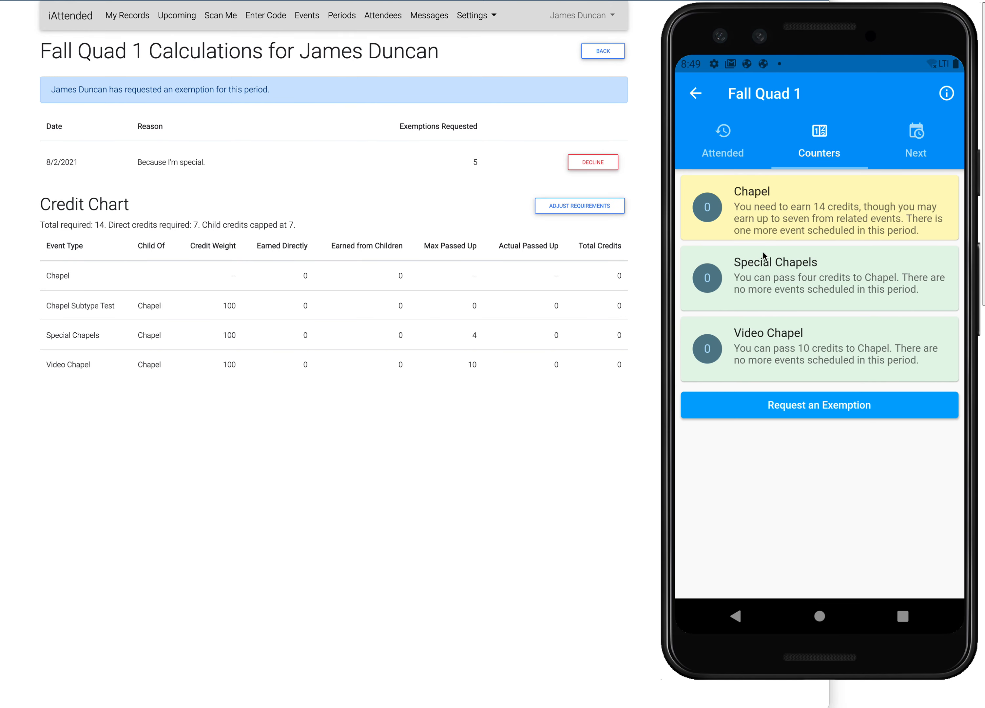
pyautogui.click(794, 419)
pyautogui.click(744, 176)
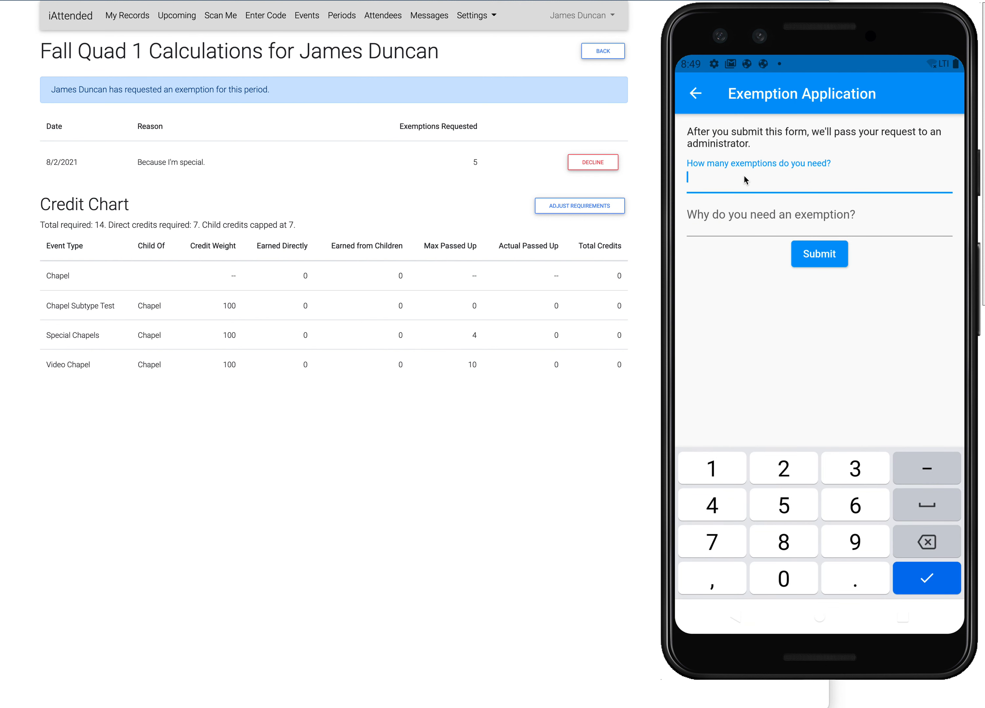
pyautogui.write('4')
pyautogui.click(738, 216)
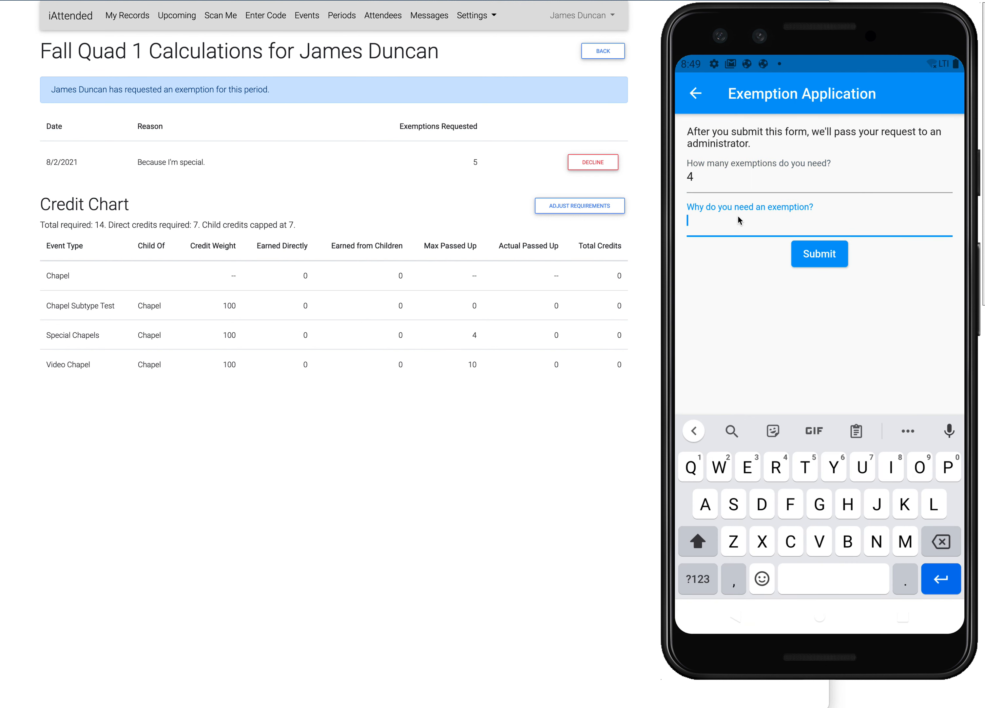
pyautogui.write("I'm ex")
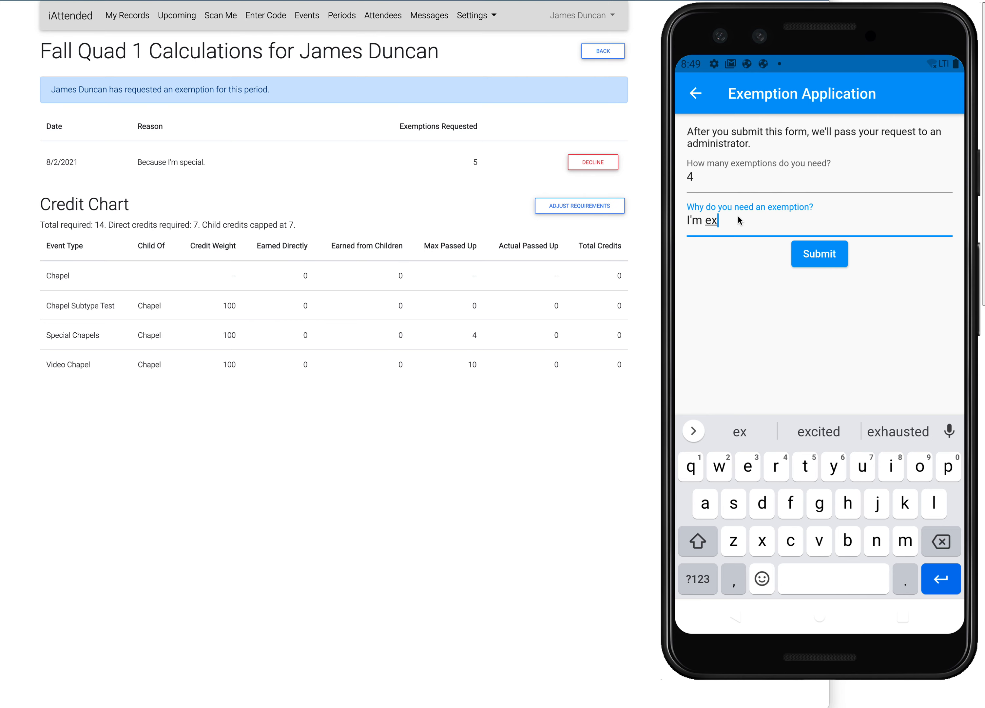
pyautogui.write('tra special.')
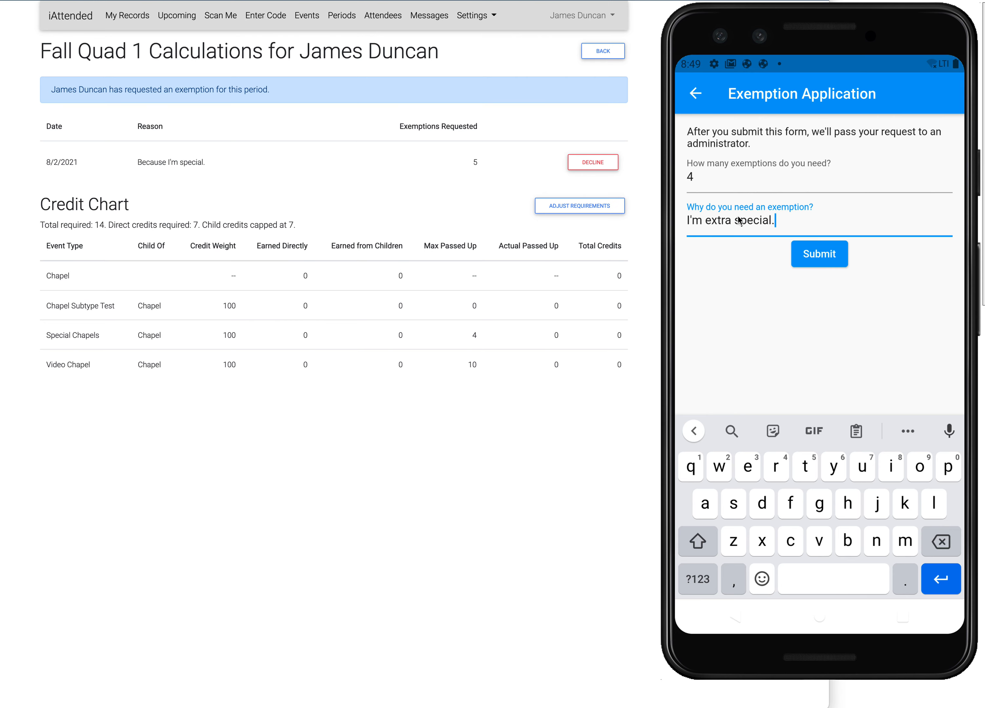
pyautogui.click(808, 264)
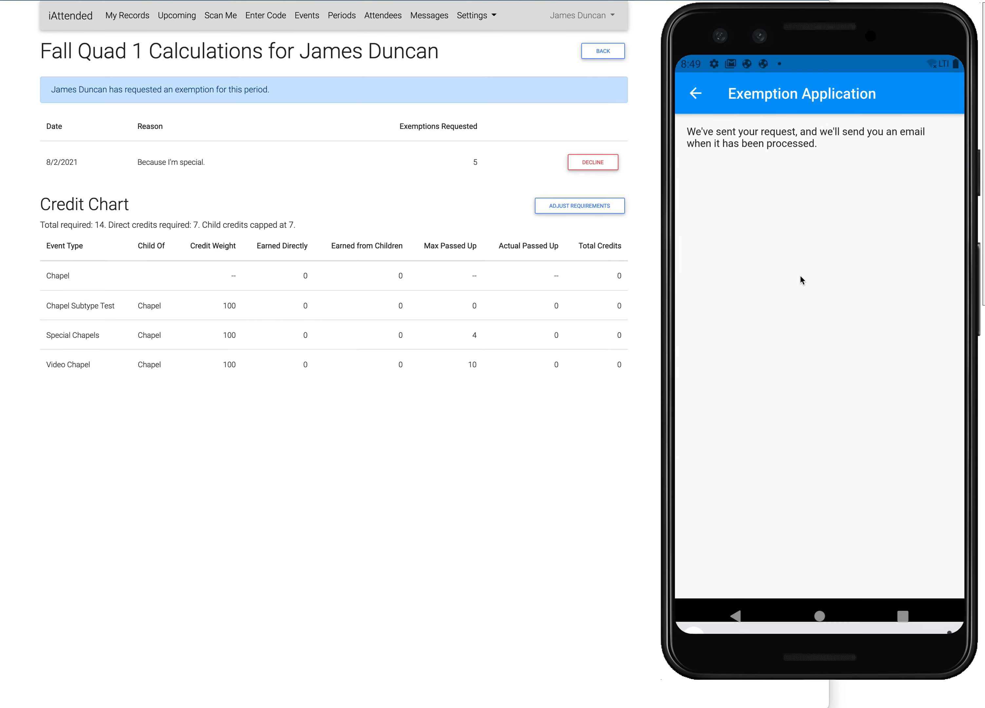
# - Reload the attendee's Fall Quad 1 calculations on the website and open the credit requirements adjustment form
pyautogui.click(361, 479)
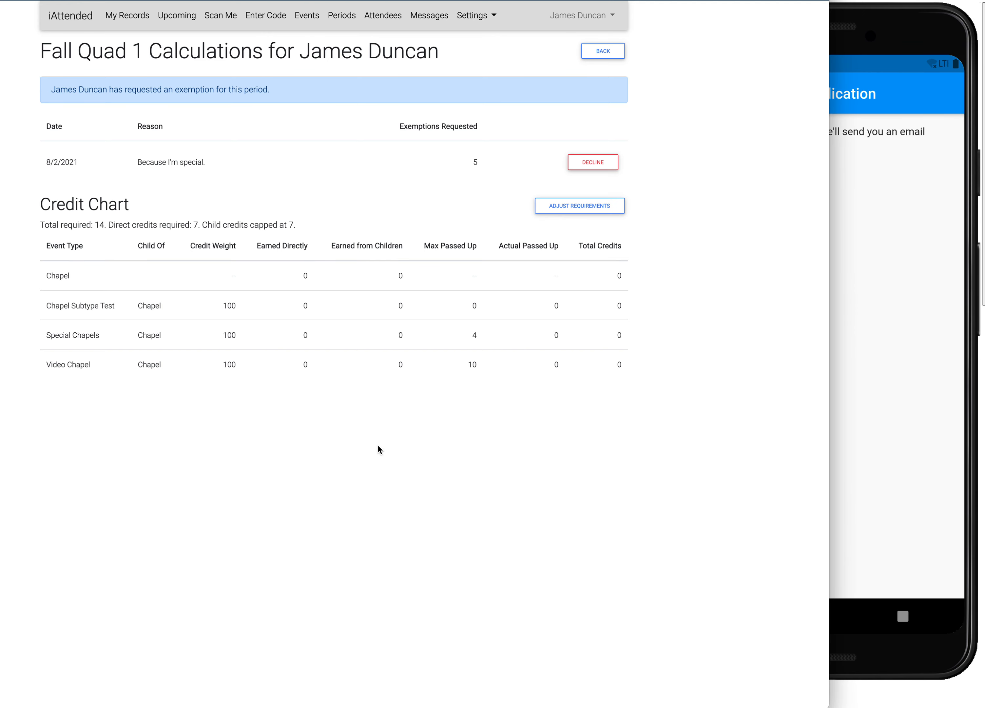
pyautogui.press('super+r')
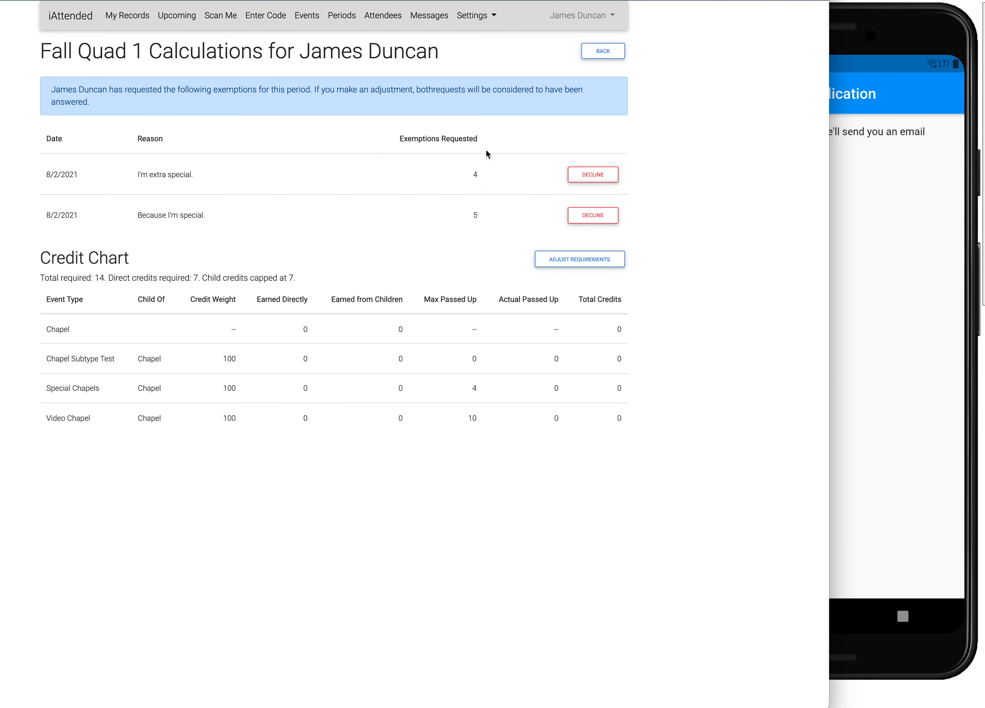
pyautogui.click(578, 260)
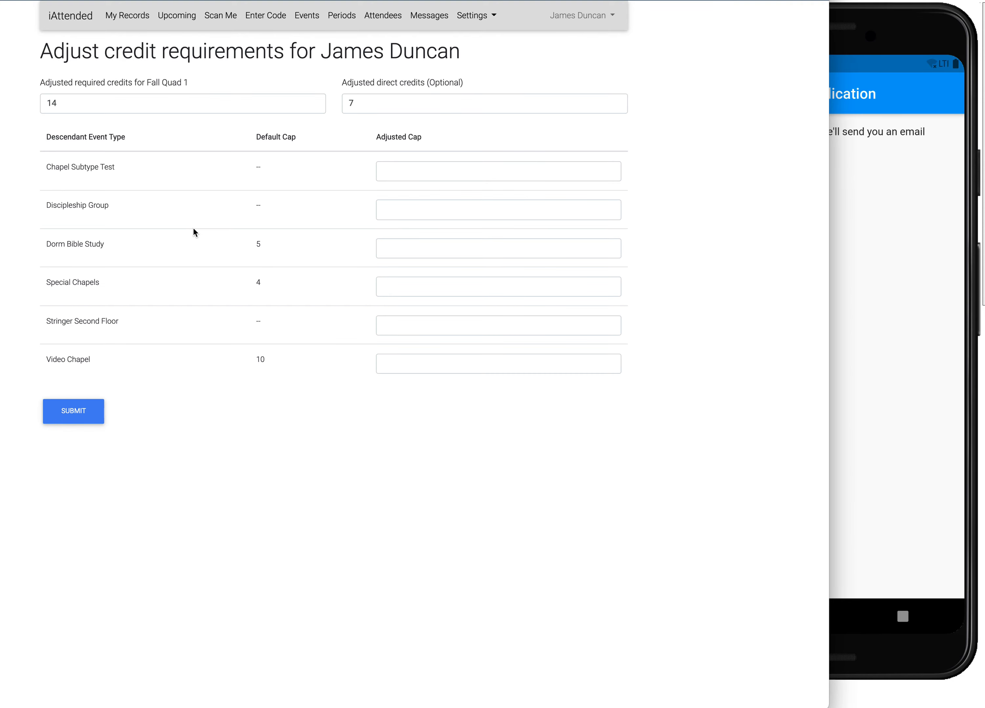
# - Set the attendee's adjusted required credits for Fall Quad 1 to 11 and submit the adjustment
pyautogui.click(81, 99)
pyautogui.moveTo(81, 100); pyautogui.dragTo(11, 109)
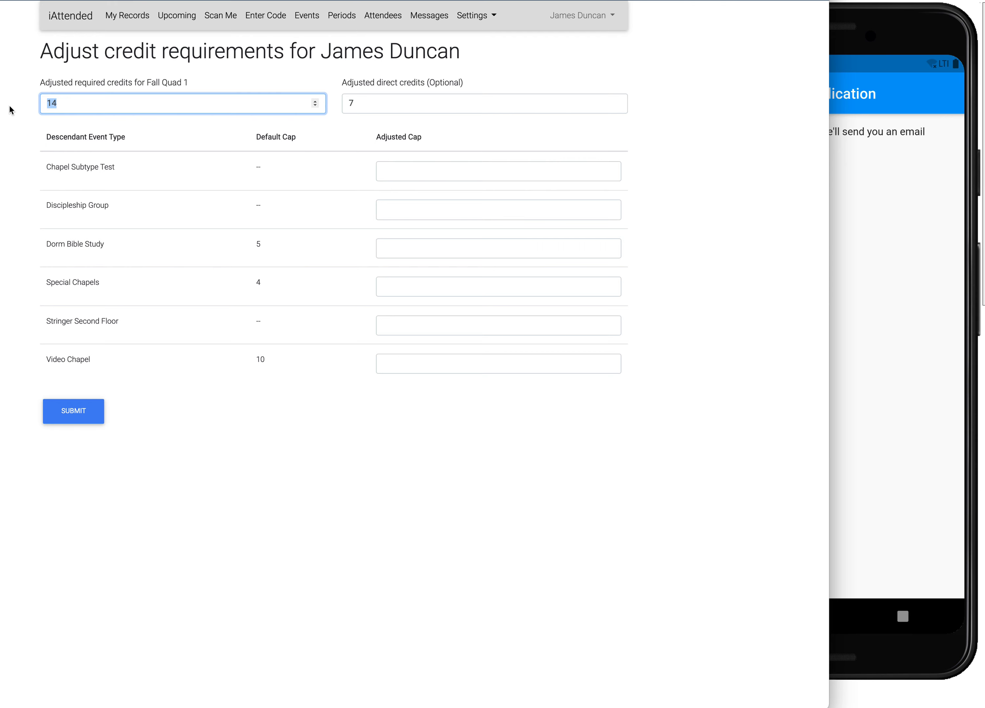
pyautogui.write('11')
pyautogui.click(321, 423)
pyautogui.moveTo(371, 107); pyautogui.dragTo(328, 104)
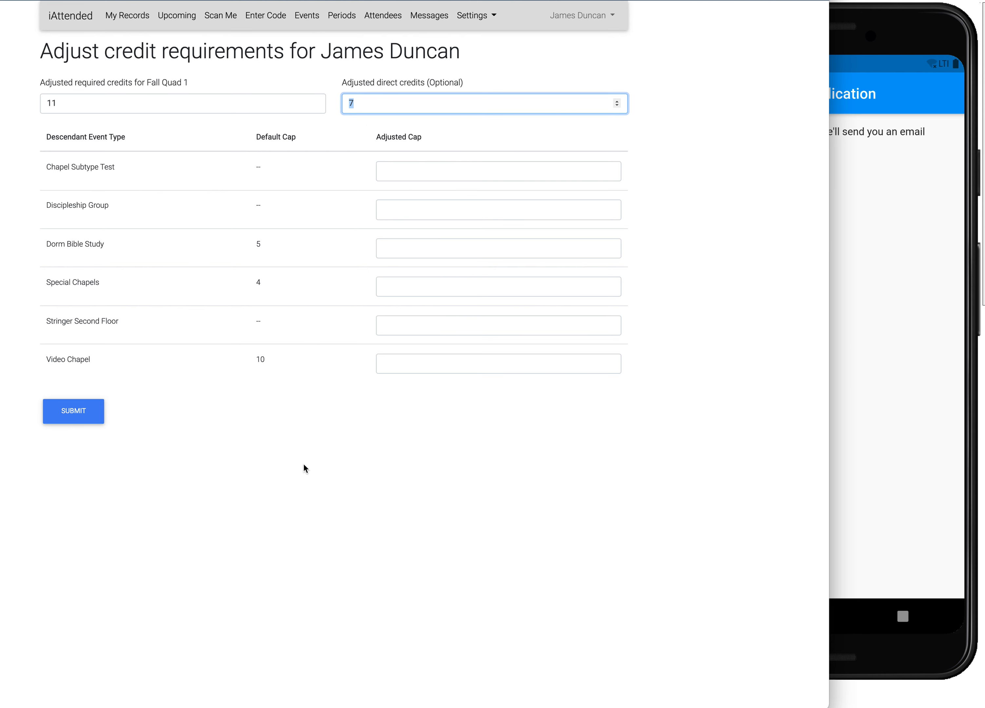
pyautogui.click(197, 470)
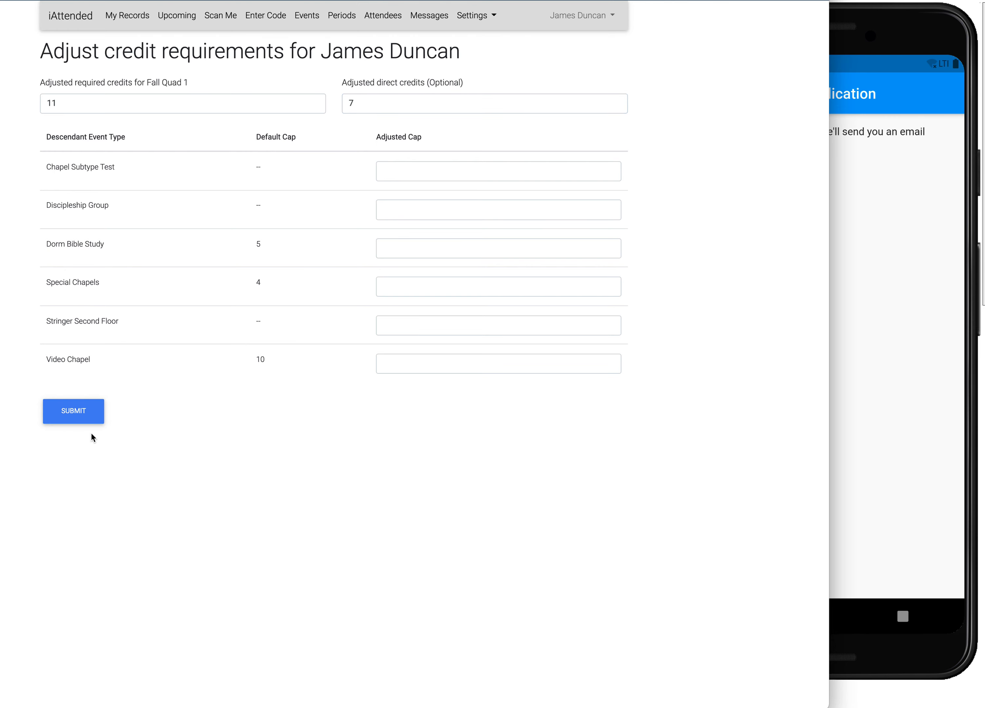
pyautogui.click(80, 415)
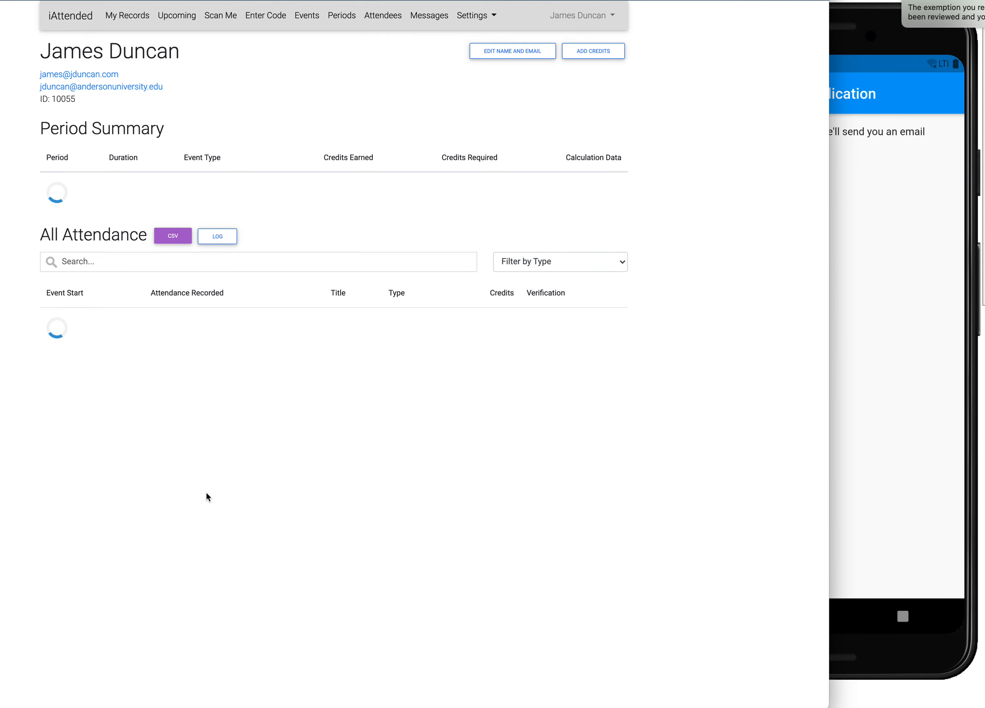
# - Open the email about the reviewed Fall Quad 1 exemption request and bring its message fully into view
pyautogui.click(940, 23)
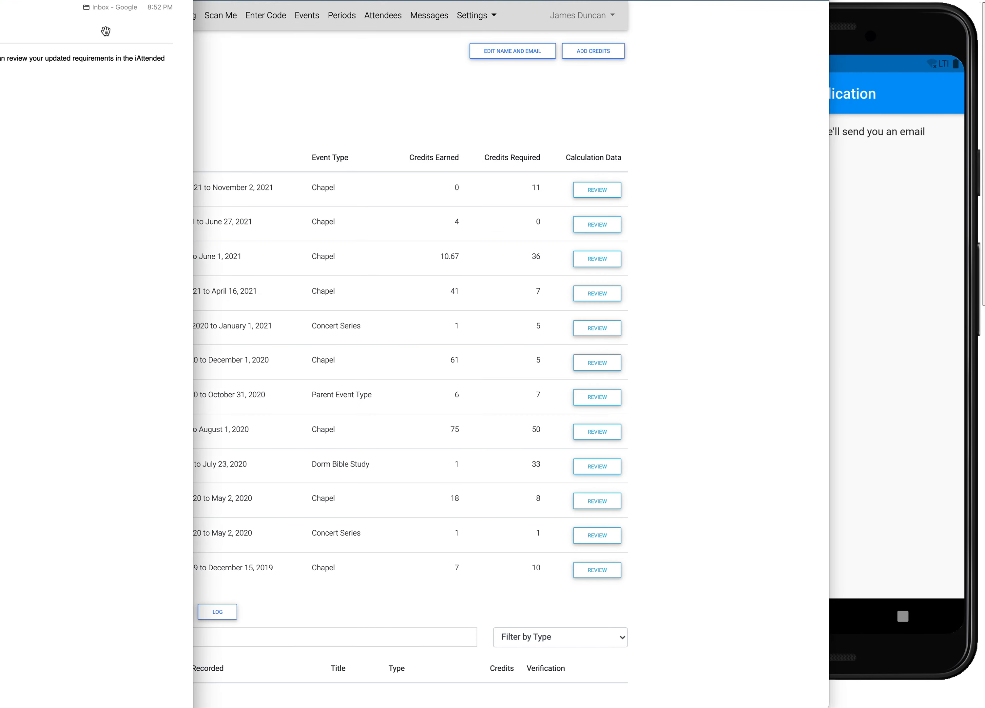
pyautogui.moveTo(0, 0); pyautogui.dragTo(362, 33)
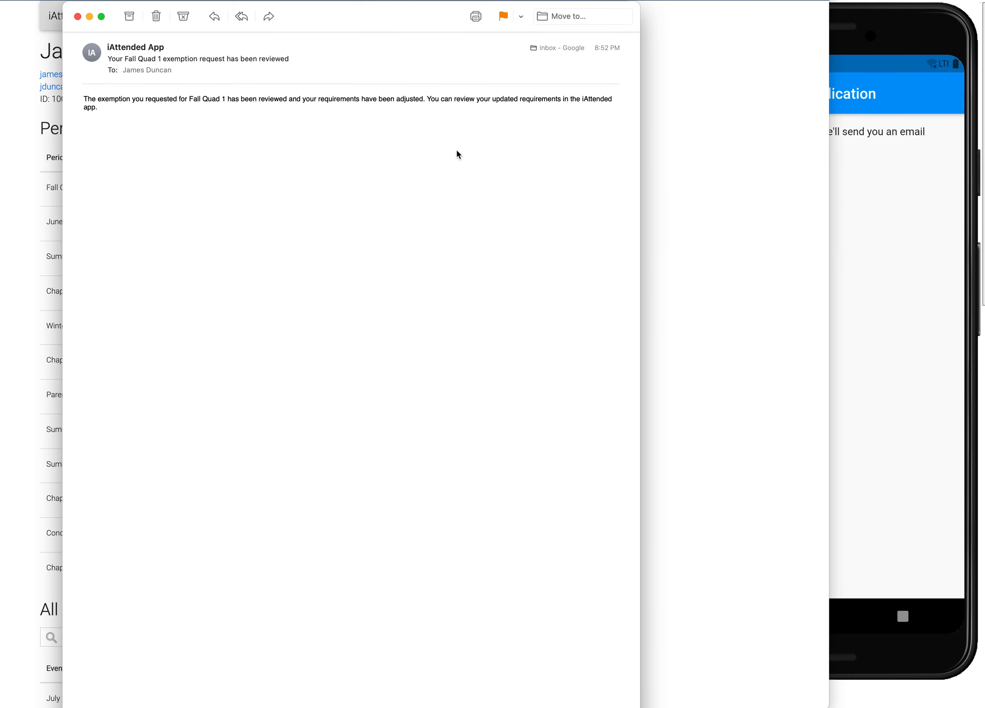
# - Return to the iAttended website and open the period summary
pyautogui.click(15, 221)
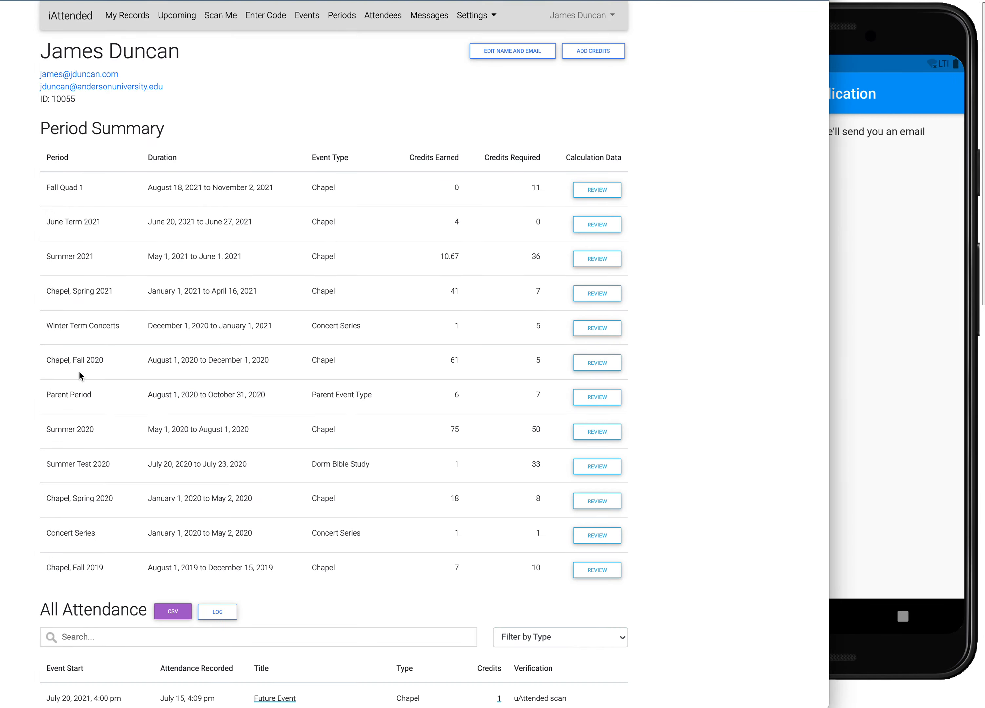
pyautogui.click(336, 18)
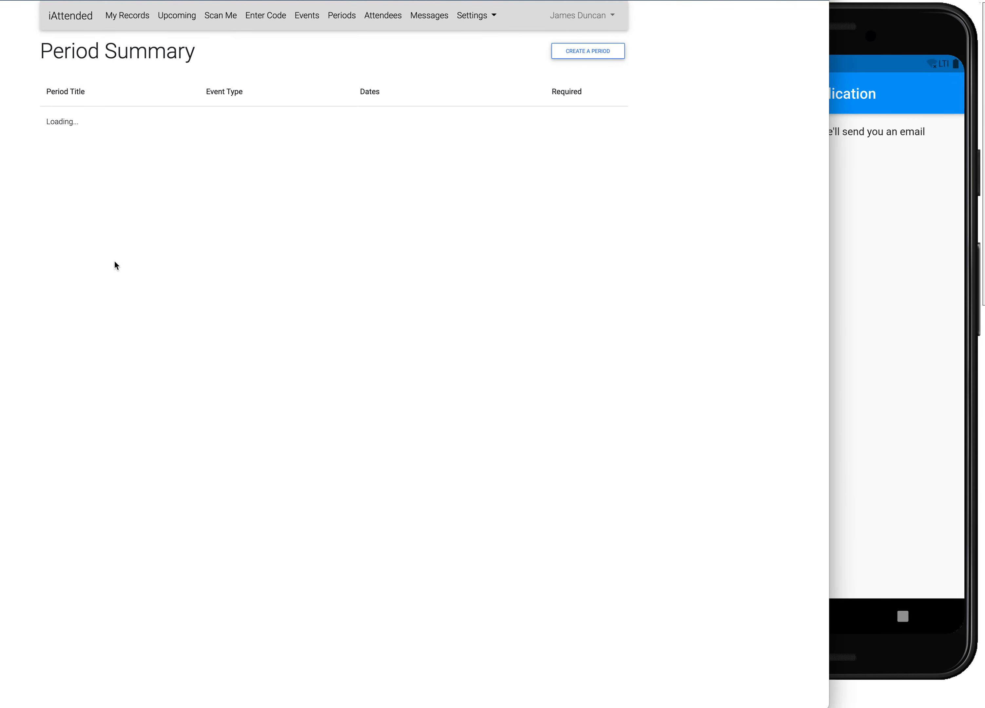